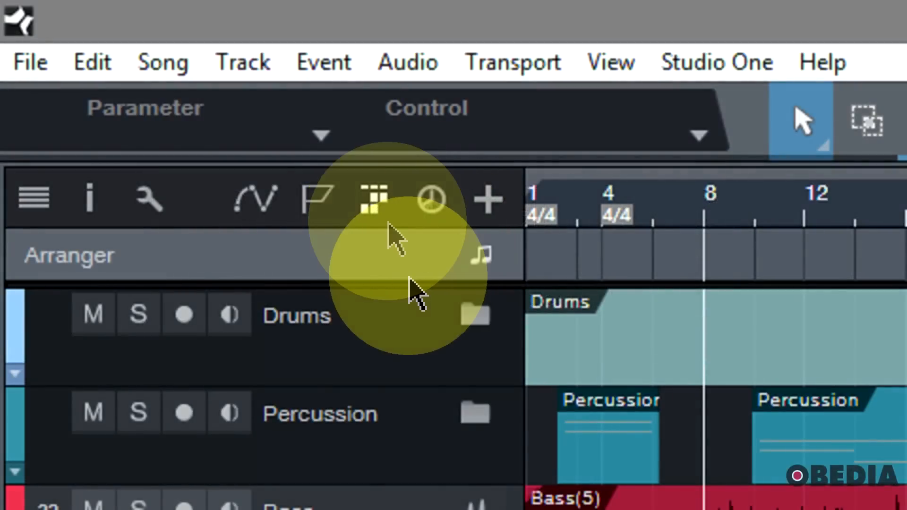
Step: Show the arranger track and paint an Intro section from bar 1 to about bar 26
left_click(371, 202)
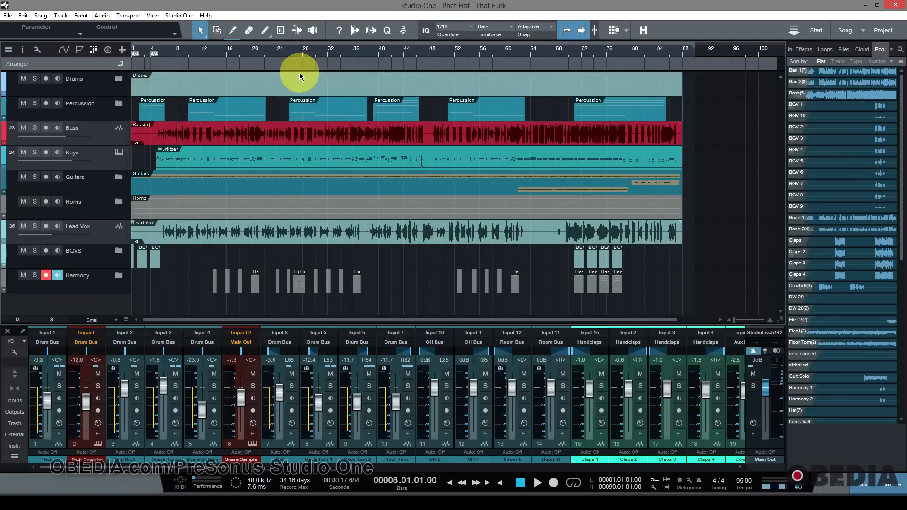
left_click(265, 32)
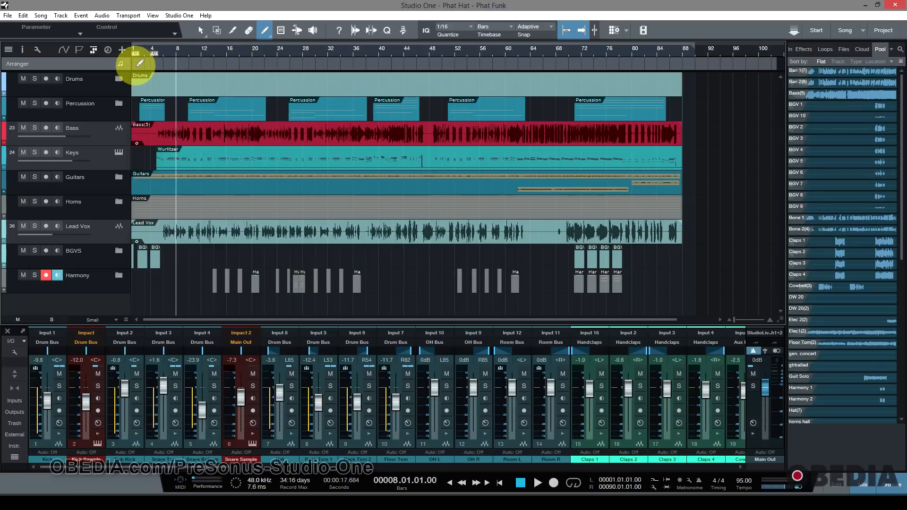
left_click(140, 63)
left_click_drag(140, 63, 289, 64)
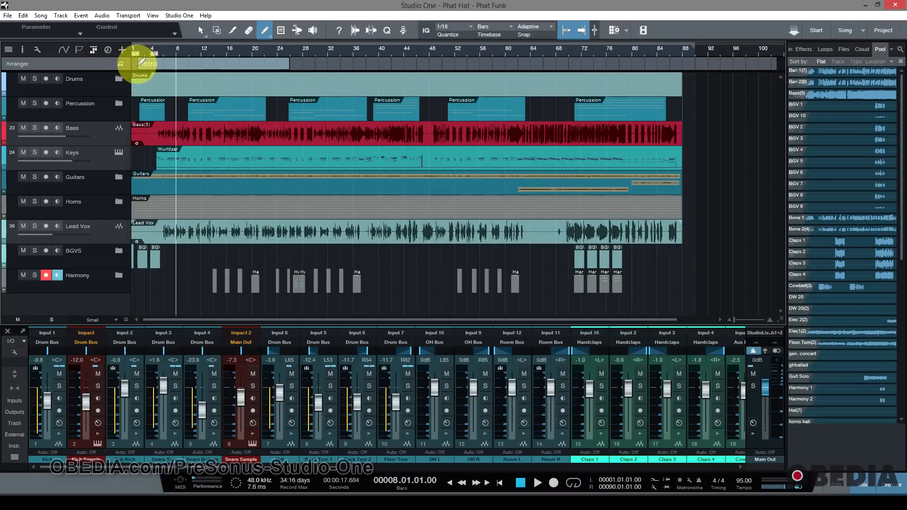
left_click(200, 29)
Step: Open the Intro section's options with its name ready for editing
left_click(141, 63)
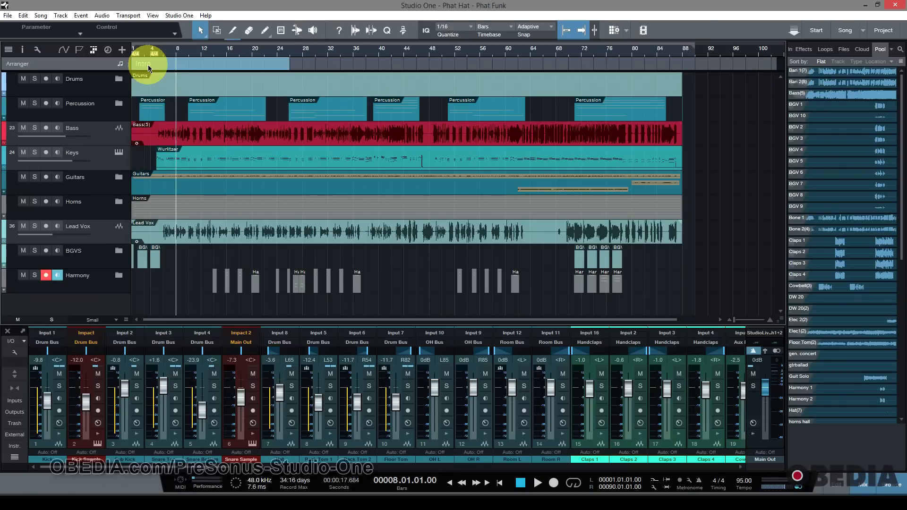
right_click(147, 65)
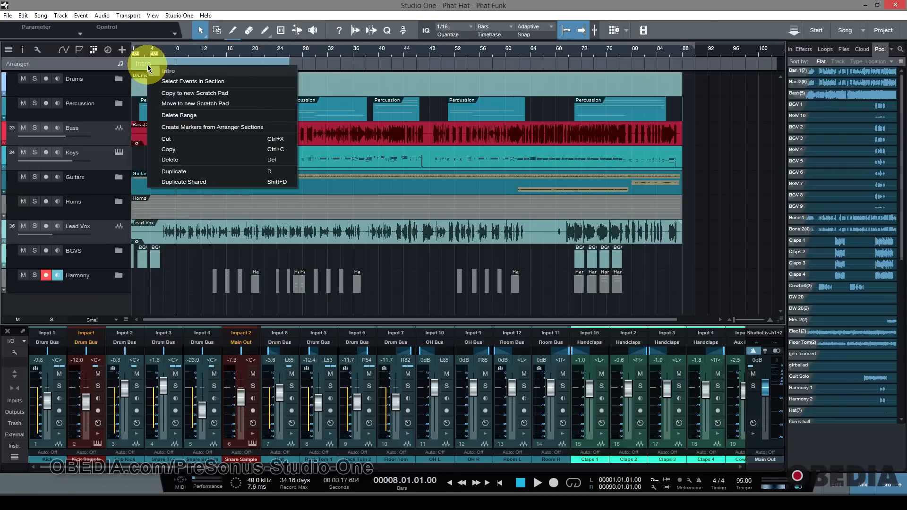
left_click(171, 71)
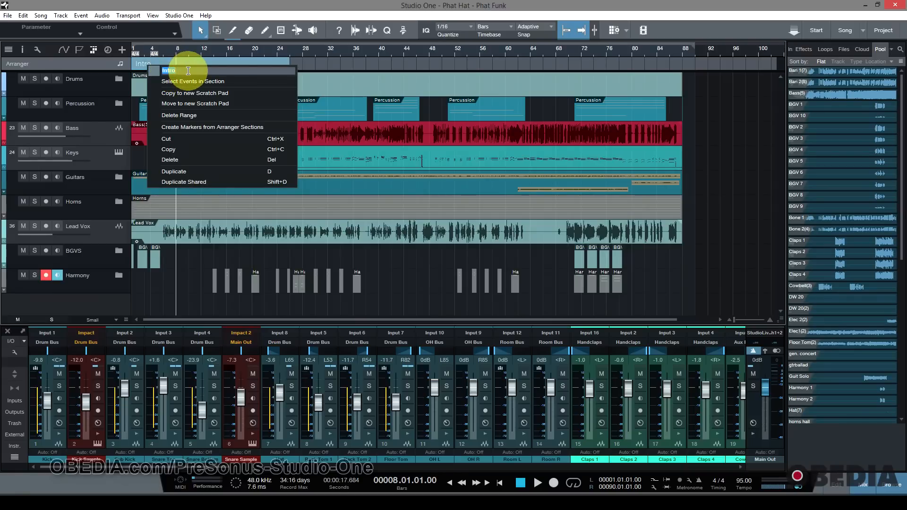
left_click(313, 55)
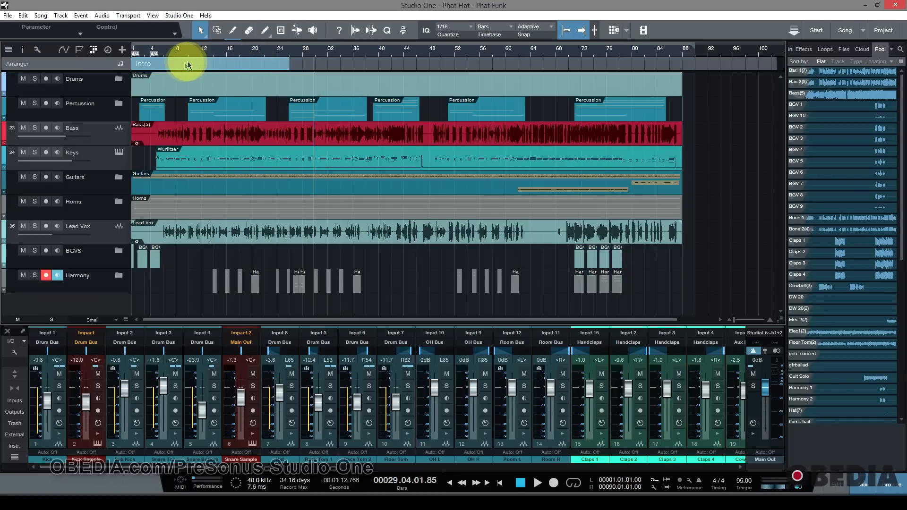
Step: Move the Intro section with its content to the end of the song at bar 88, and return it to the start
mouse_move(184, 64)
left_mouse_down()
mouse_move(340, 67)
mouse_move(178, 55)
mouse_move(171, 64)
left_mouse_up()
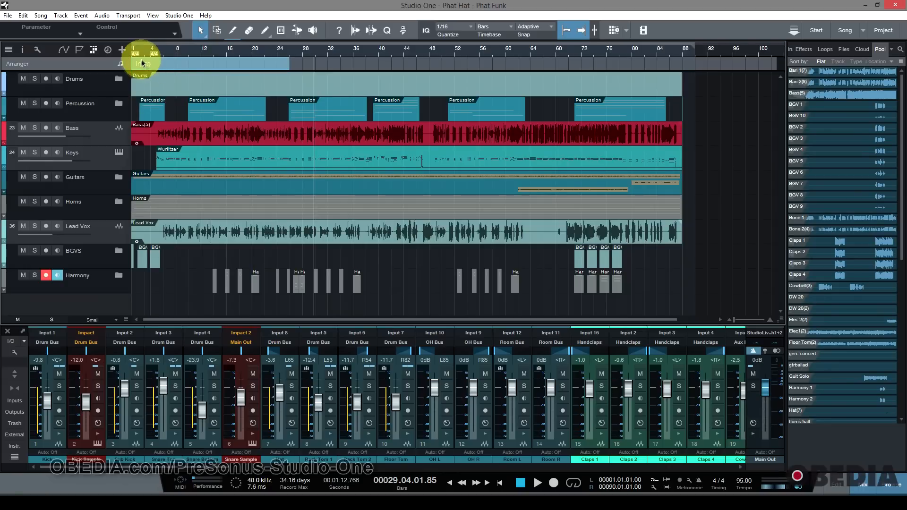
left_click_drag(150, 66, 704, 122)
left_click_drag(710, 50, 537, 51)
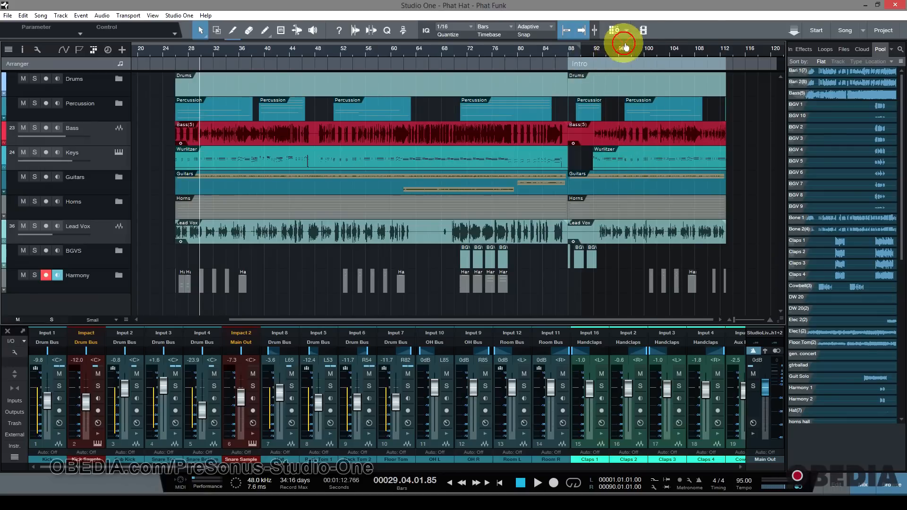
left_click(644, 31)
left_click_drag(639, 69, 151, 79)
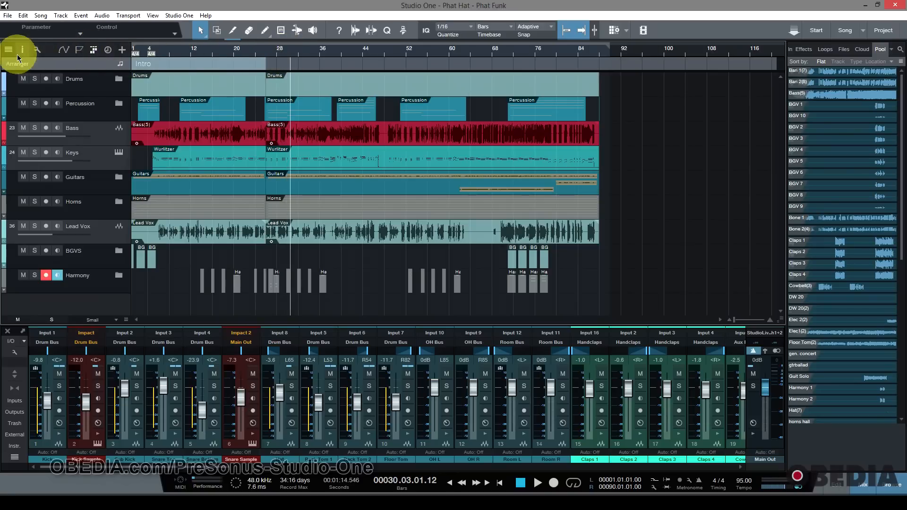
Step: Paint Verse, Chorus, Bridge, Outro and a second Verse section on the arranger track after the Intro, up to about bar 92
left_click(265, 31)
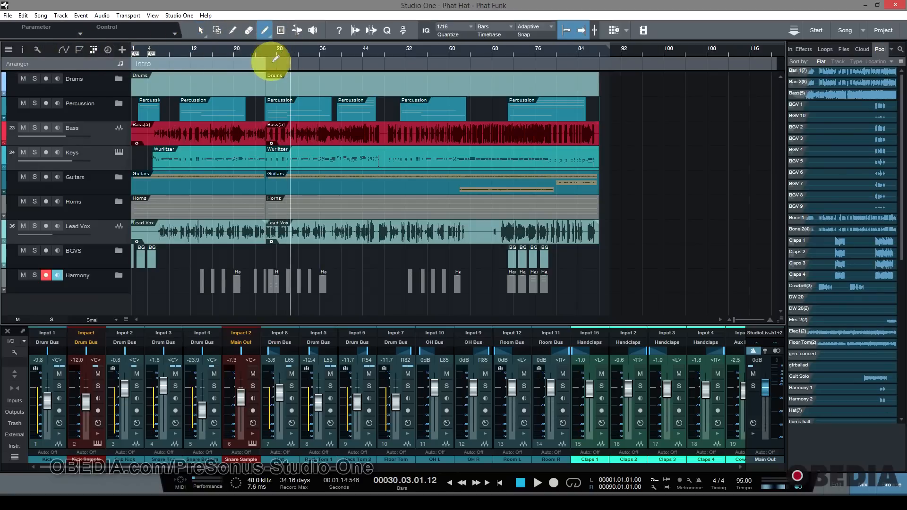
left_click_drag(273, 60, 486, 64)
mouse_move(498, 63)
left_mouse_down()
mouse_move(627, 61)
mouse_move(620, 63)
left_mouse_up()
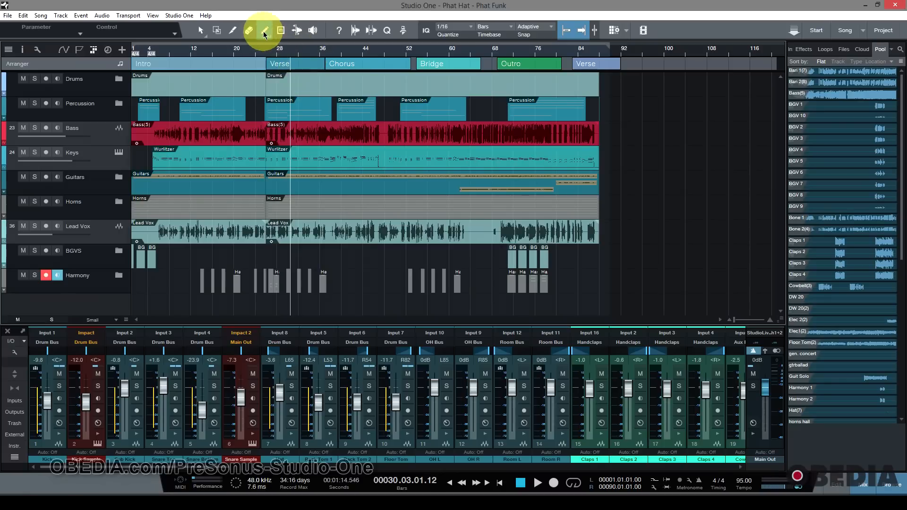
left_click(202, 31)
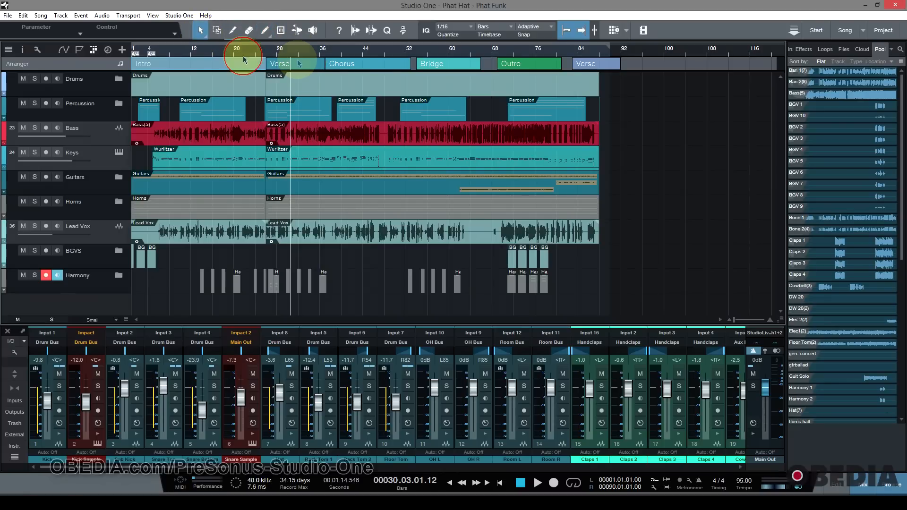
Step: Try replacing the Chorus section by moving the first Verse onto it, and undo the replacement
left_click_drag(326, 64, 378, 76)
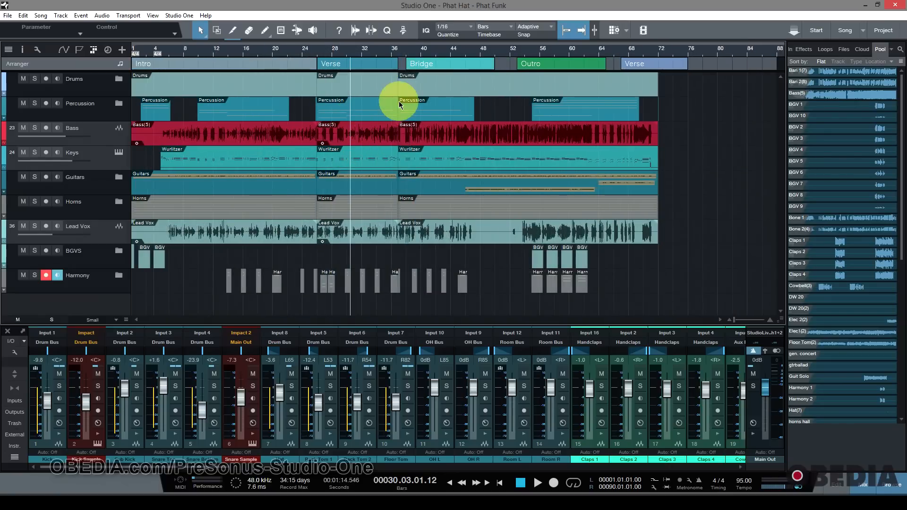
key("ctrl+z")
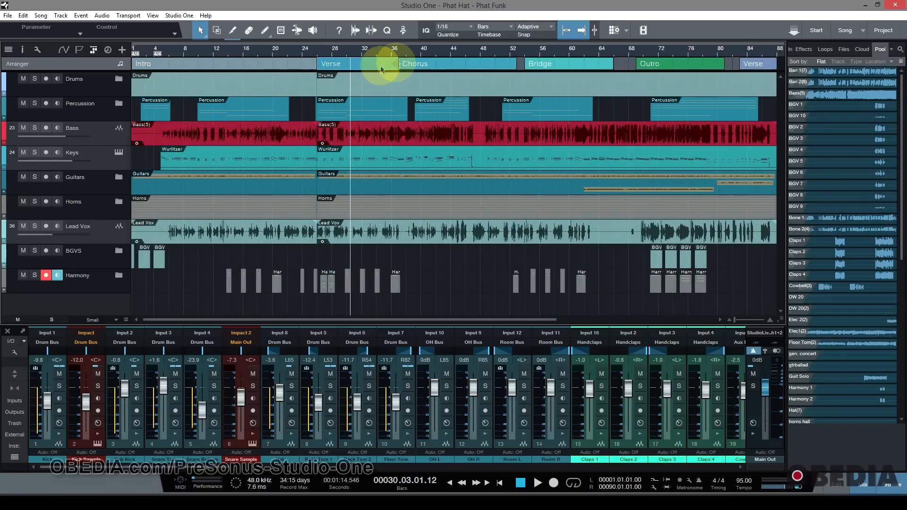
left_click_drag(417, 56, 360, 30)
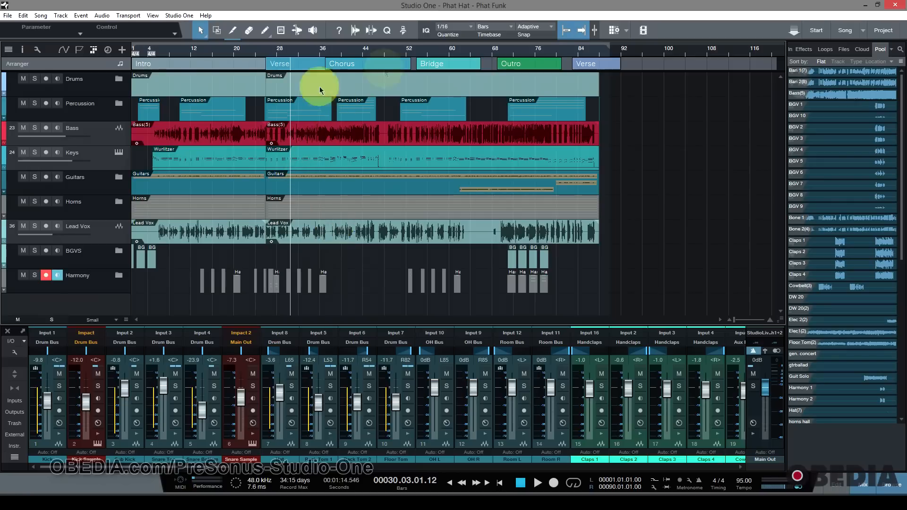
Step: Replace the Chorus and Bridge sections with copies of the first Verse, and undo both replacements
left_click(276, 66)
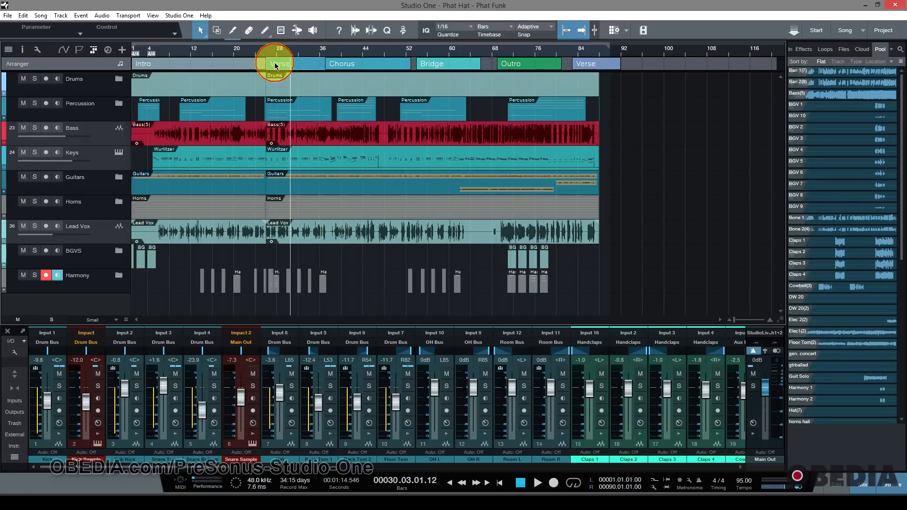
left_click_drag(276, 66, 340, 69)
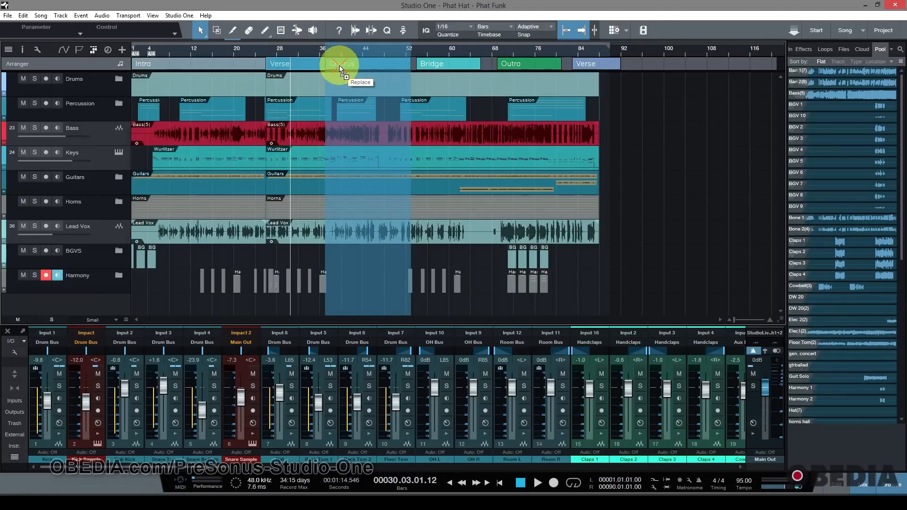
left_click_drag(340, 69, 344, 67)
left_click_drag(449, 67, 503, 66)
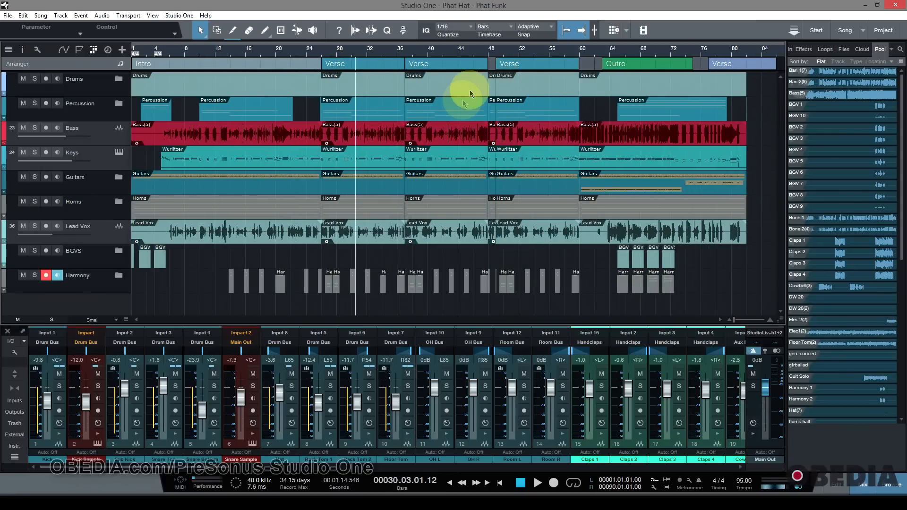
key("ctrl+z")
key("ctrl+z")
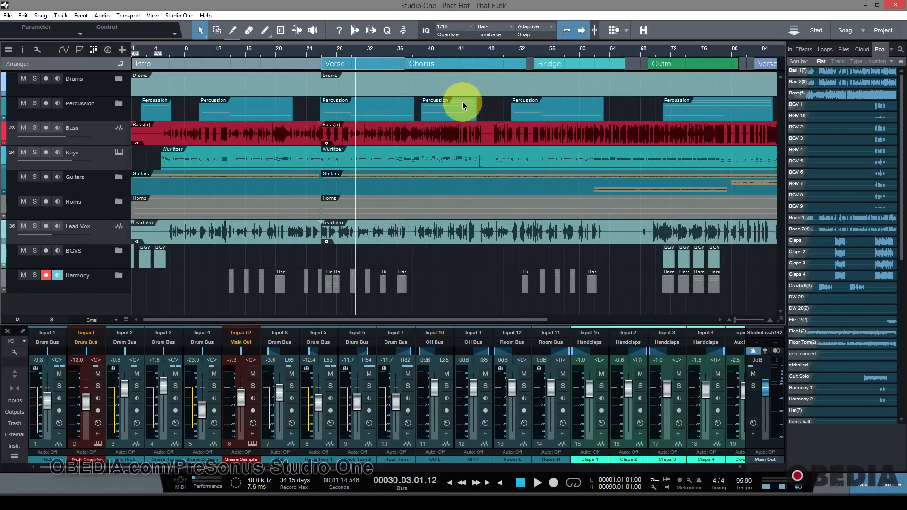
left_click_drag(466, 49, 419, 42)
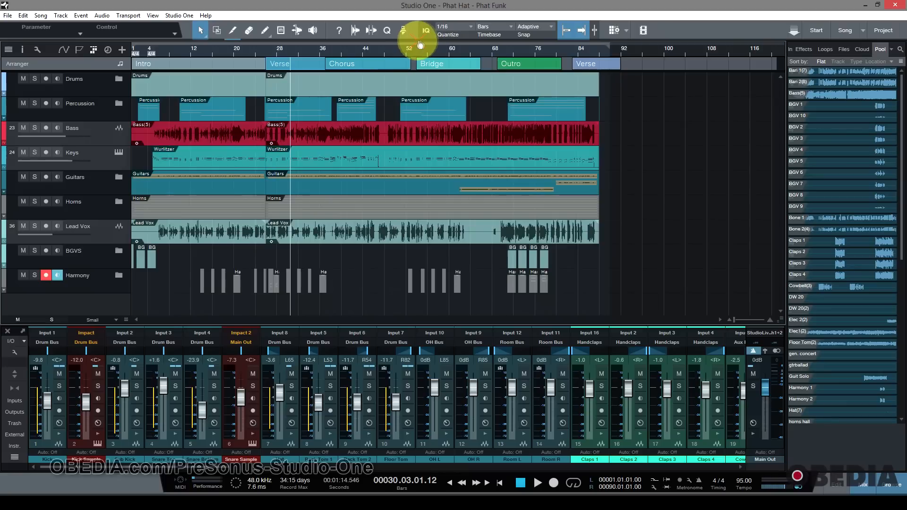
Step: Close the gaps by moving the Bridge, Outro and second Verse sections directly behind the section before each
left_click_drag(523, 64, 486, 64)
left_click_drag(588, 64, 562, 66)
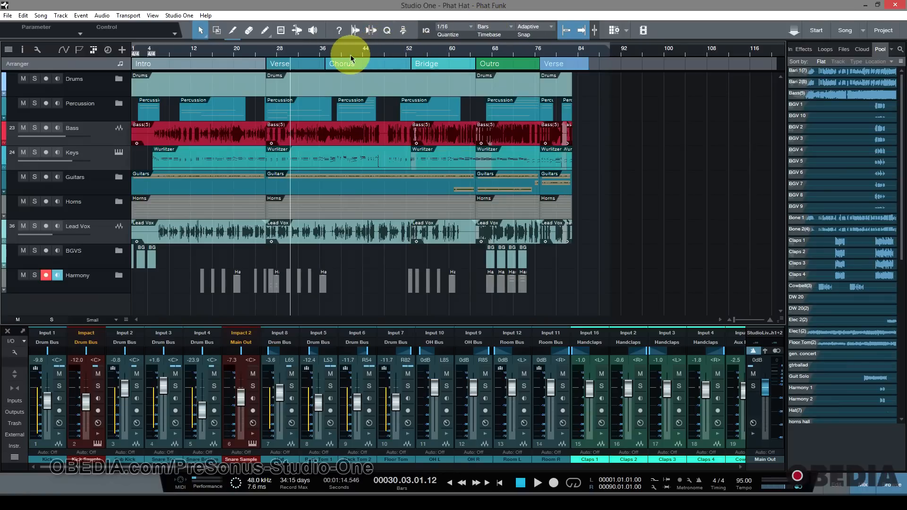
left_click_drag(351, 54, 374, 46)
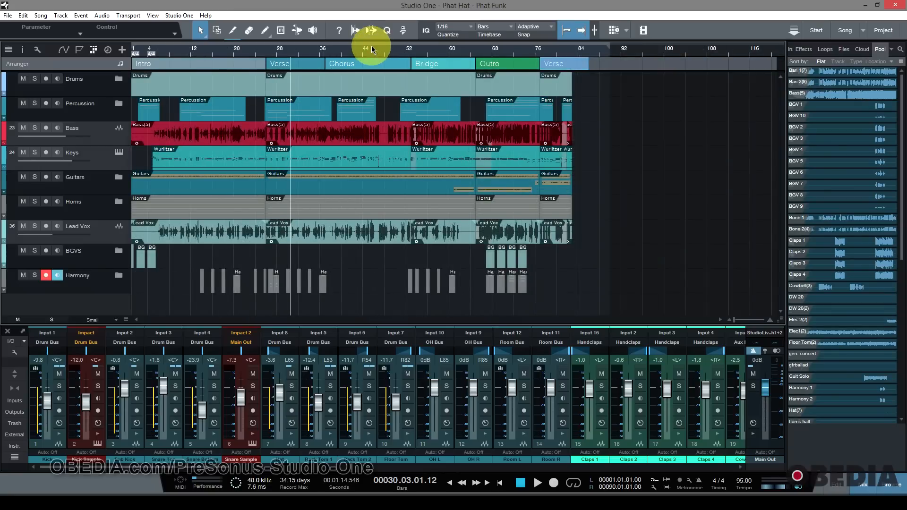
left_click(253, 71)
left_click_drag(253, 71, 344, 45)
left_click_drag(242, 50, 271, 35)
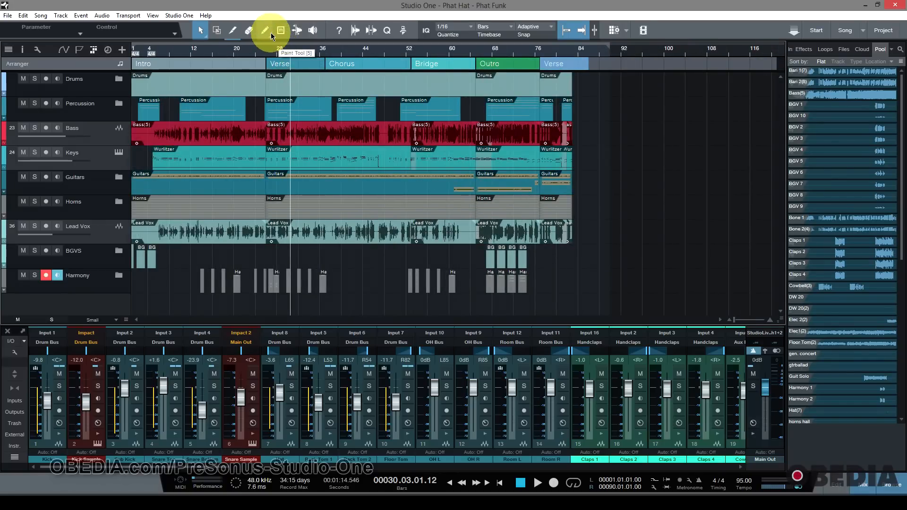
mouse_move(318, 53)
left_mouse_down()
mouse_move(335, 61)
mouse_move(332, 45)
left_mouse_up()
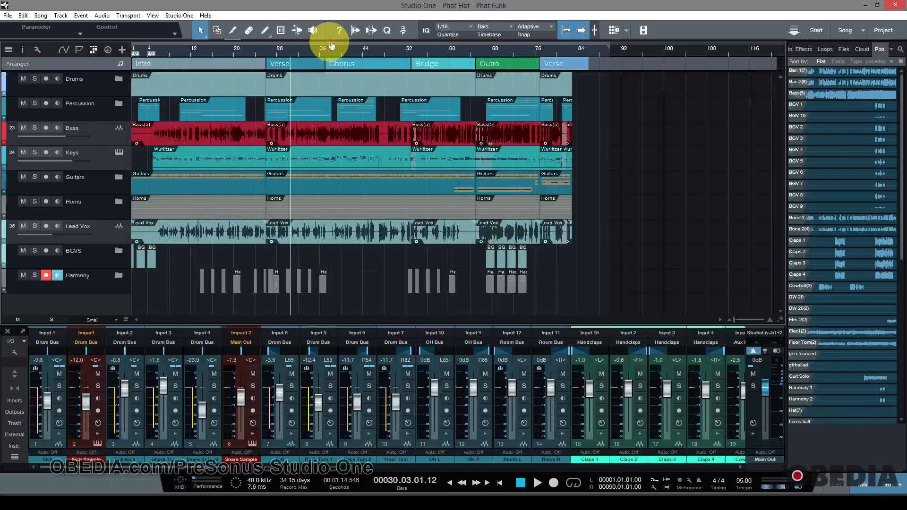